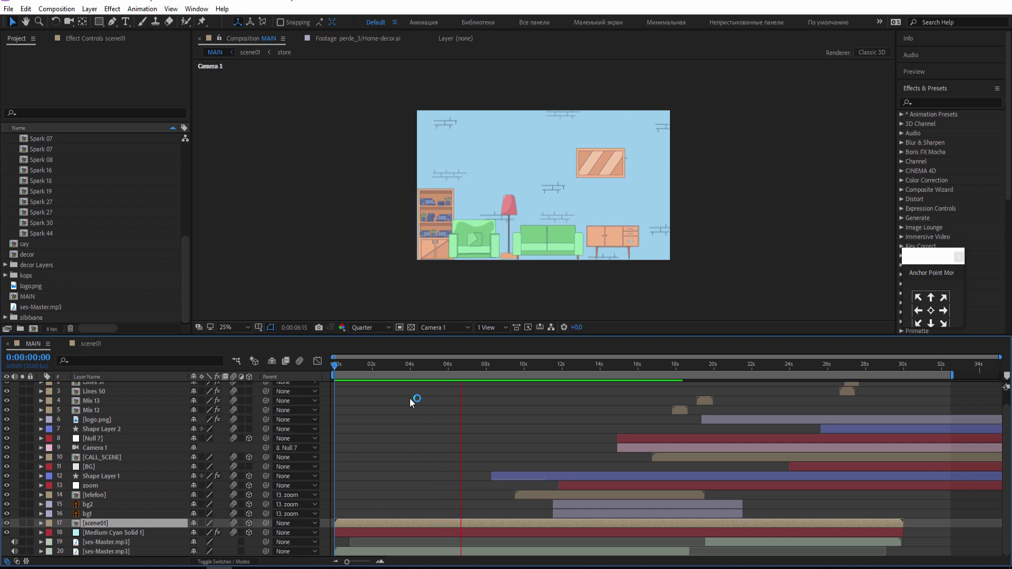
# Fit the MAIN composition in the viewer and preview the animation towards its end
pyautogui.click(230, 325)
pyautogui.click(249, 355)
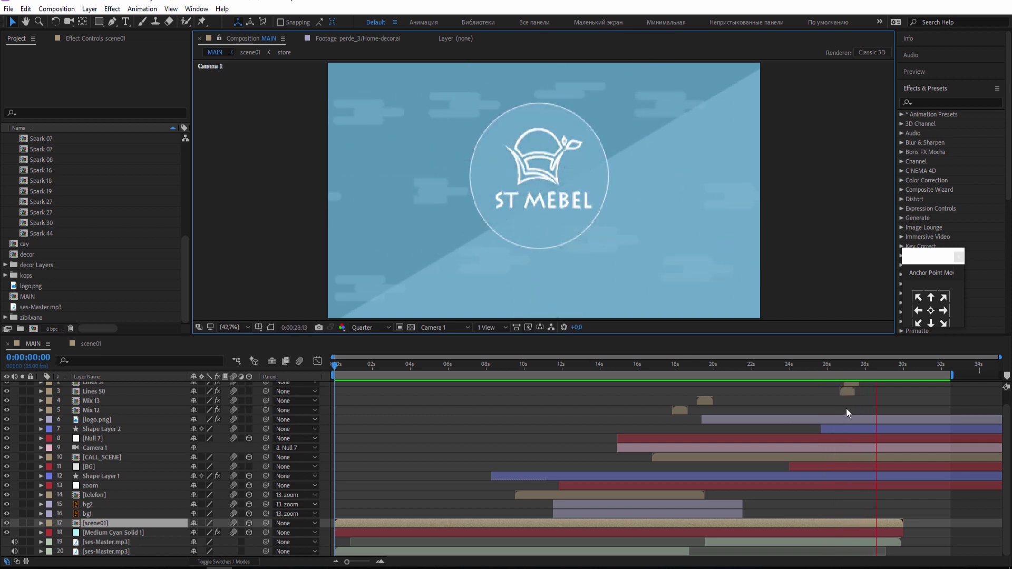
pyautogui.moveTo(906, 363); pyautogui.dragTo(872, 364)
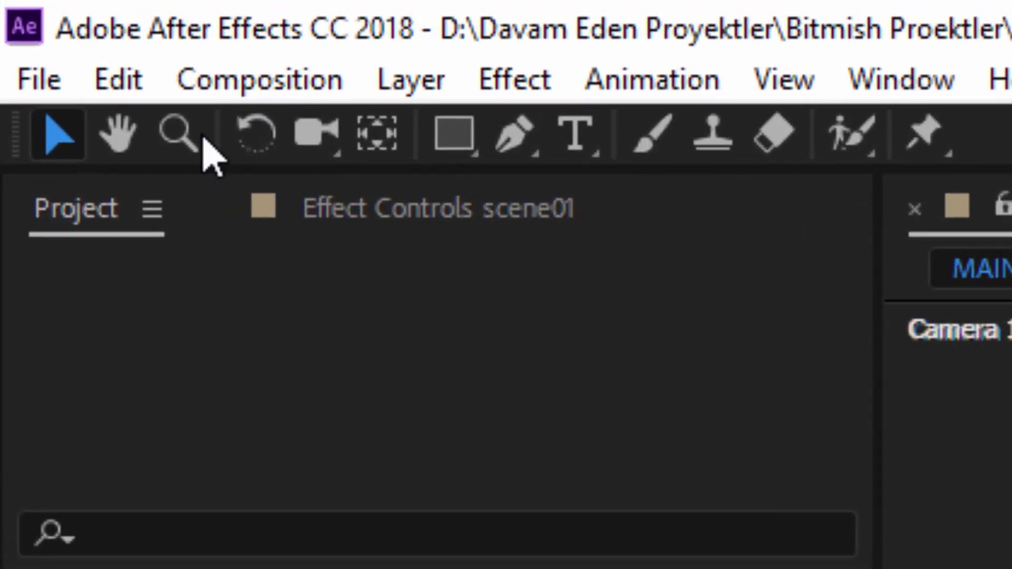
# Purge all memory and the disk cache and approve the deletion of the cached files
pyautogui.click(26, 9)
pyautogui.moveTo(530, 295)
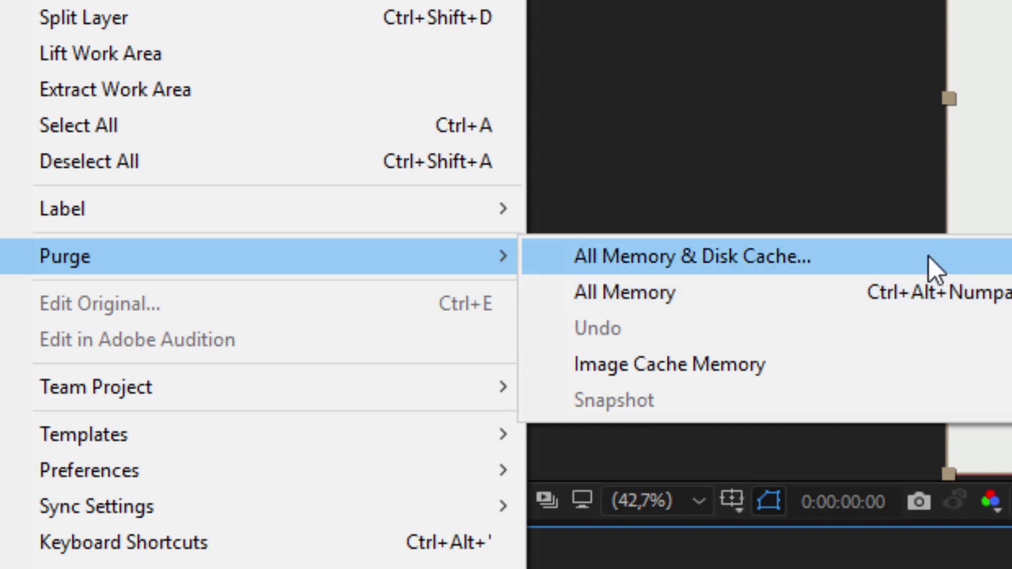
pyautogui.click(963, 256)
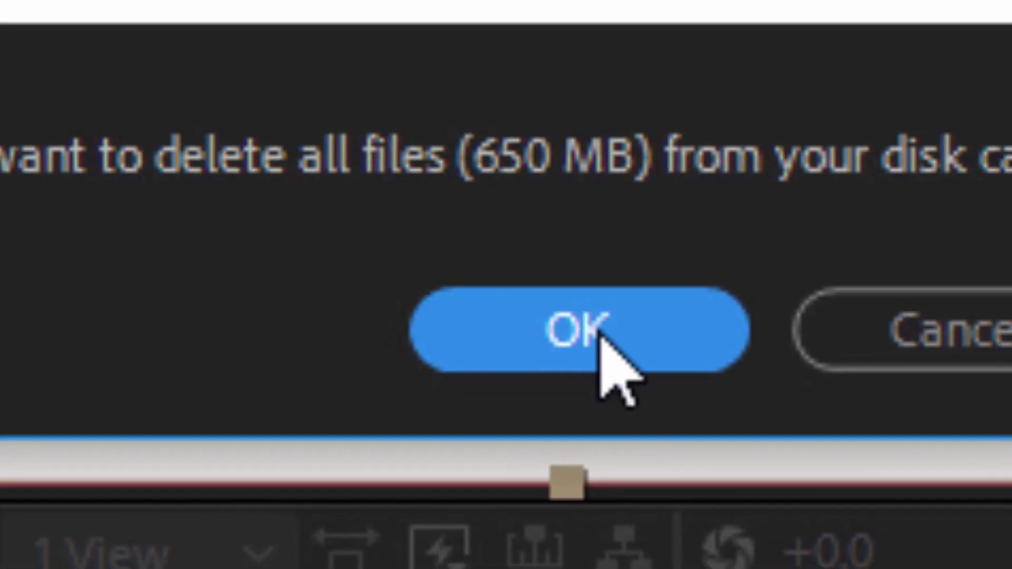
pyautogui.click(676, 364)
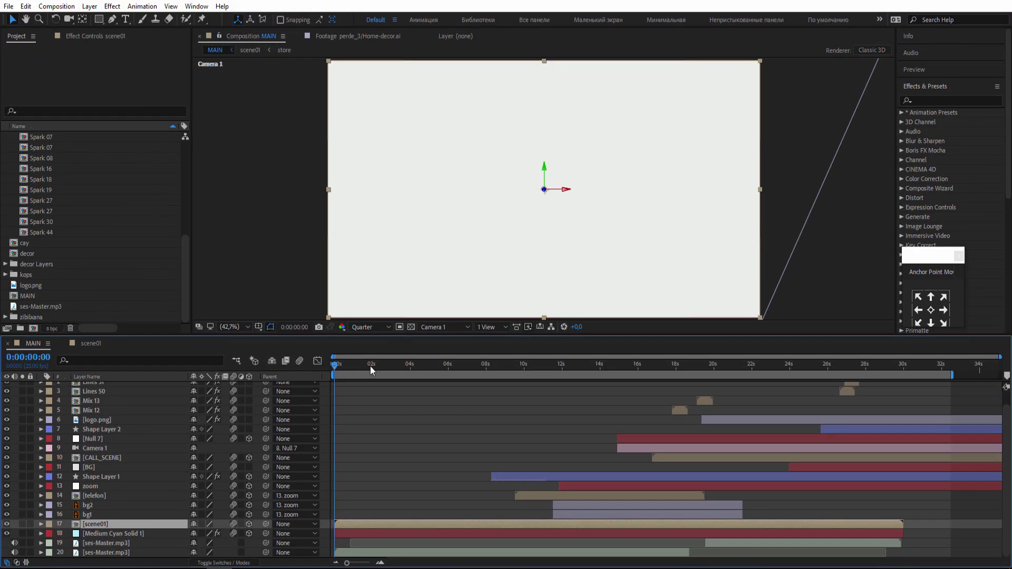
# Scrub the start of the MAIN timeline and check the available cache purge options without running one
pyautogui.moveTo(347, 366); pyautogui.dragTo(331, 384)
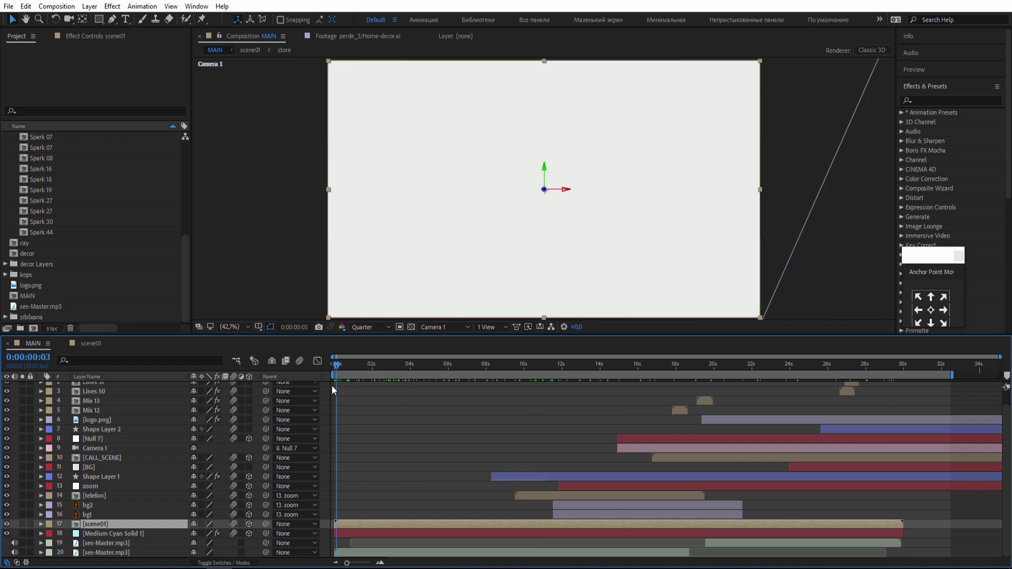
pyautogui.click(27, 8)
pyautogui.moveTo(185, 244)
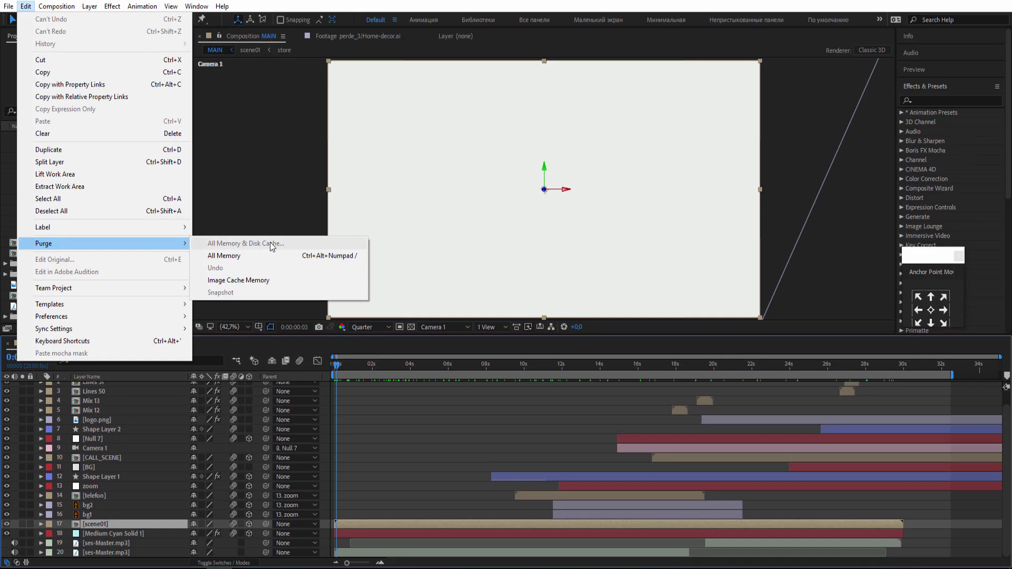
pyautogui.click(394, 362)
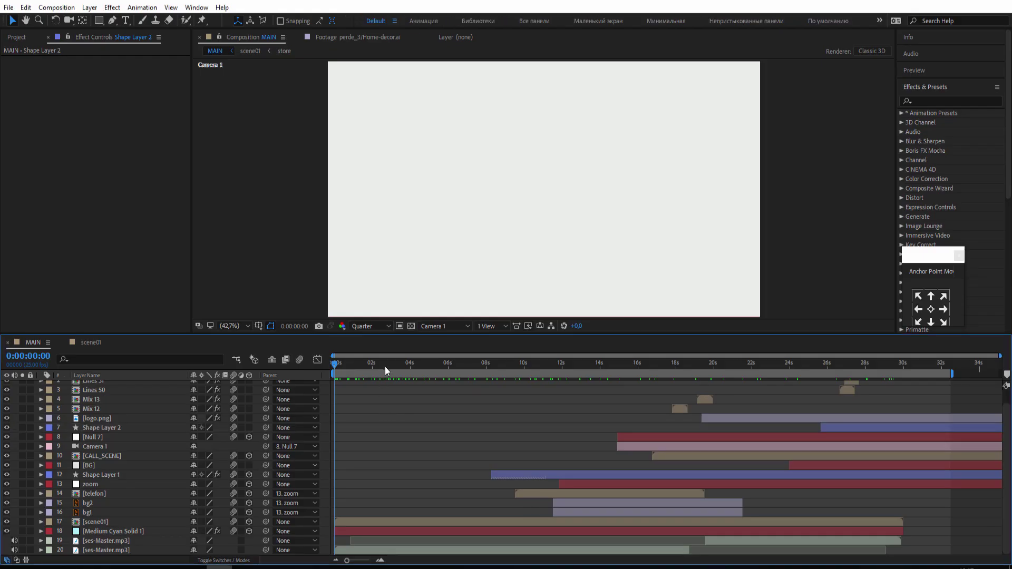
# Go to 0:00:12:15 in MAIN and show the effect controls of the bg2 layer
pyautogui.moveTo(385, 366); pyautogui.dragTo(614, 365)
pyautogui.click(573, 372)
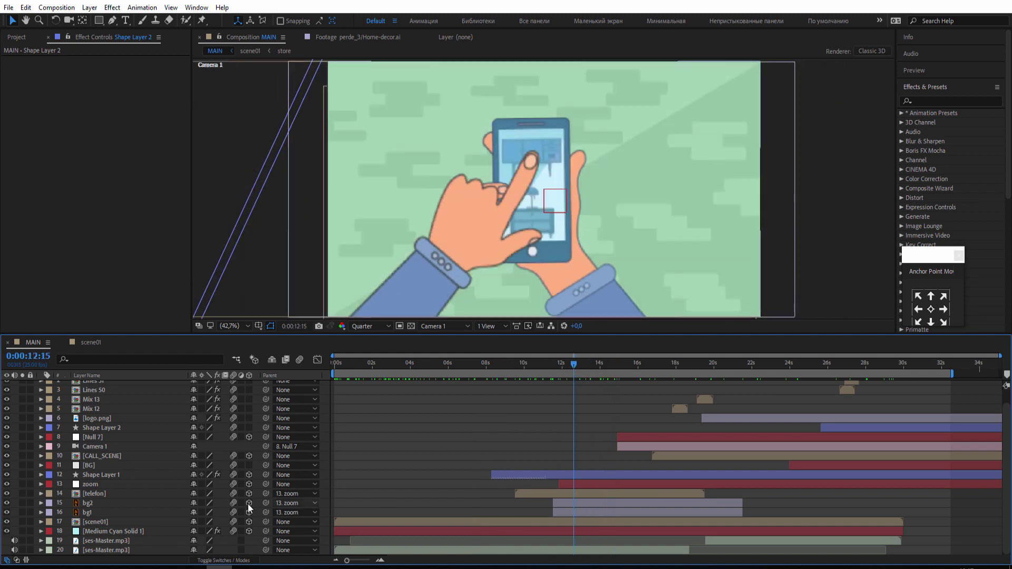
pyautogui.click(88, 504)
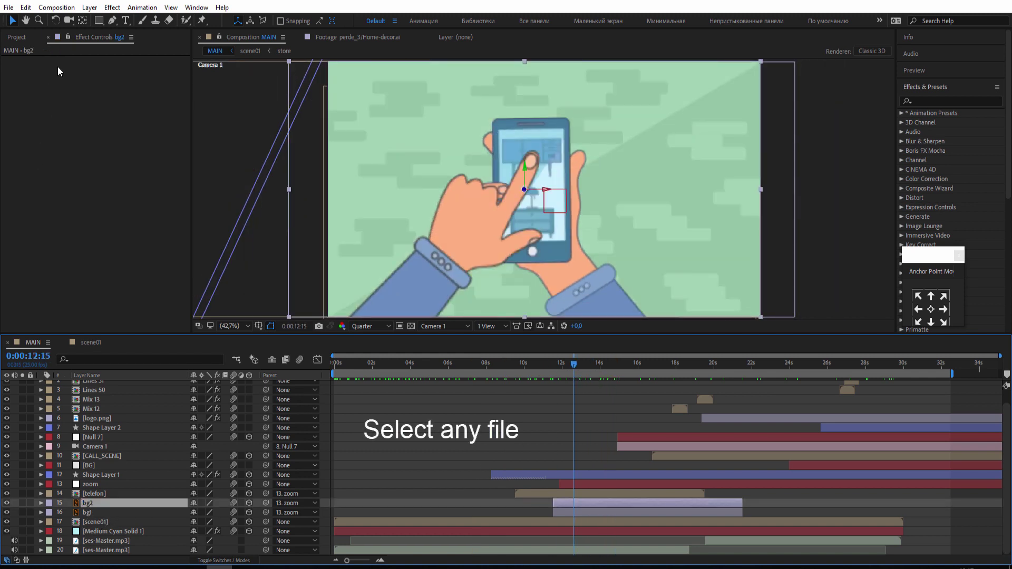
pyautogui.click(84, 49)
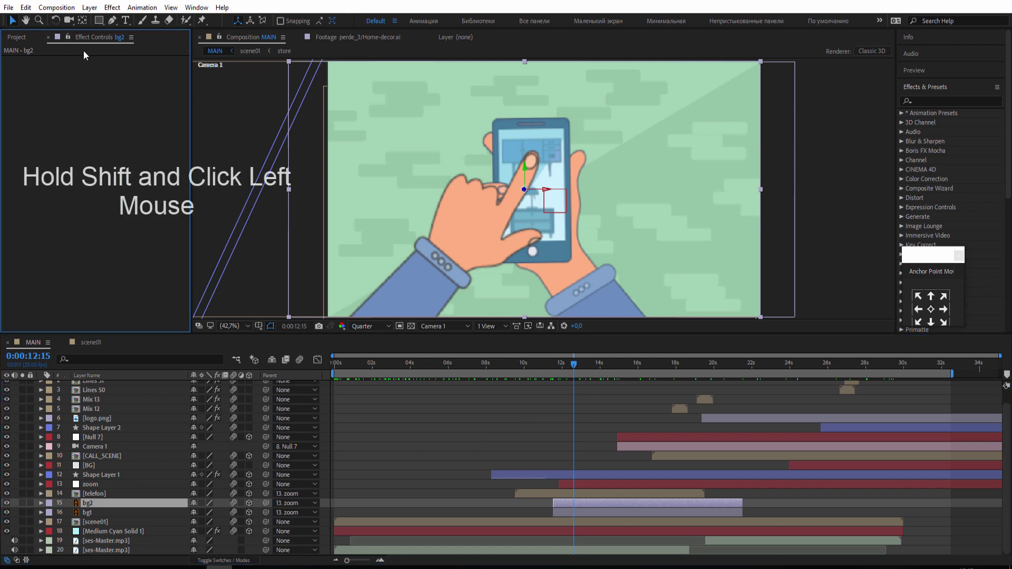
# View the effect controls of the Mix 12, scene01 and Null 7 layers one after another
pyautogui.click(88, 409)
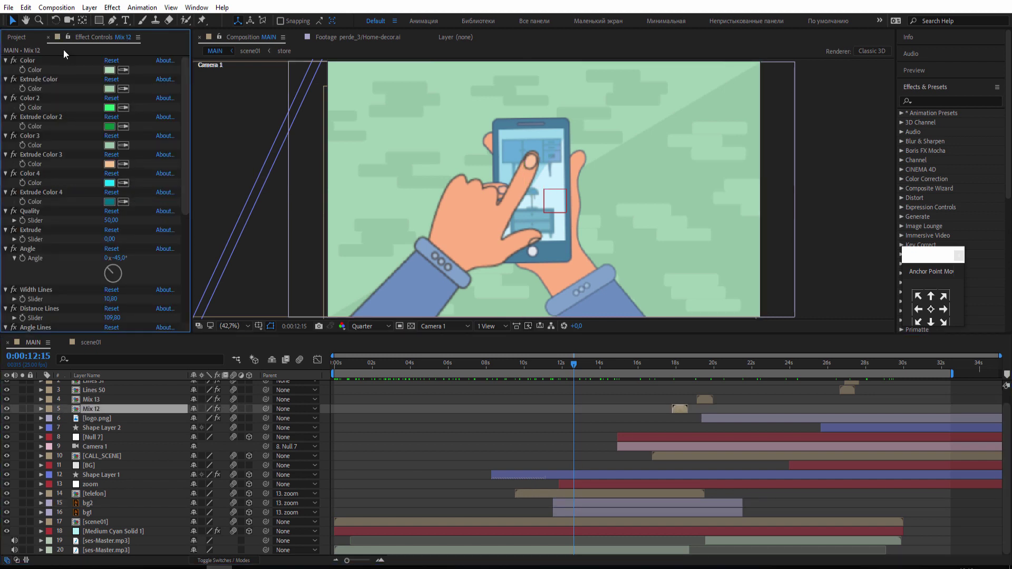
pyautogui.click(104, 521)
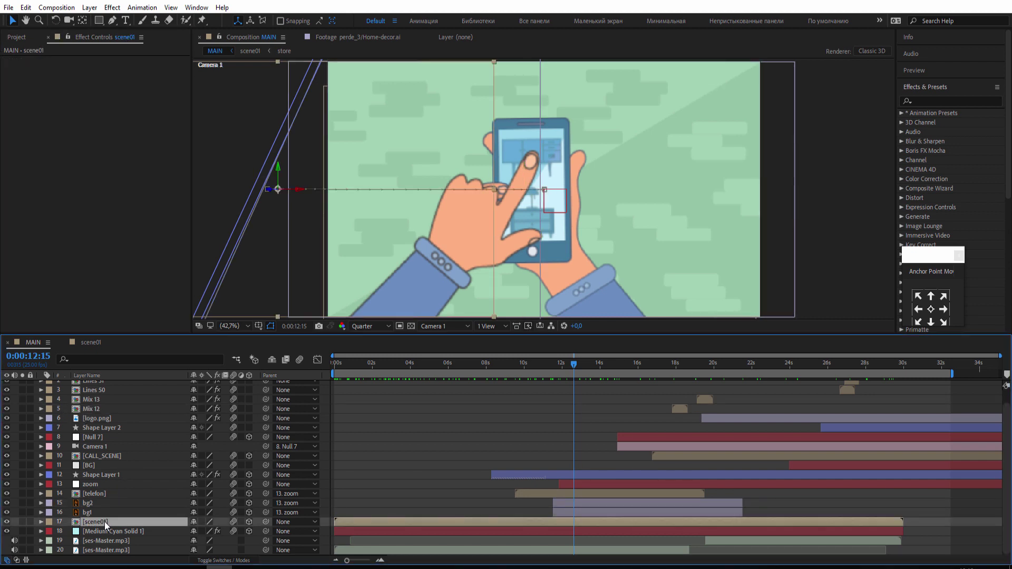
pyautogui.click(86, 437)
pyautogui.click(90, 52)
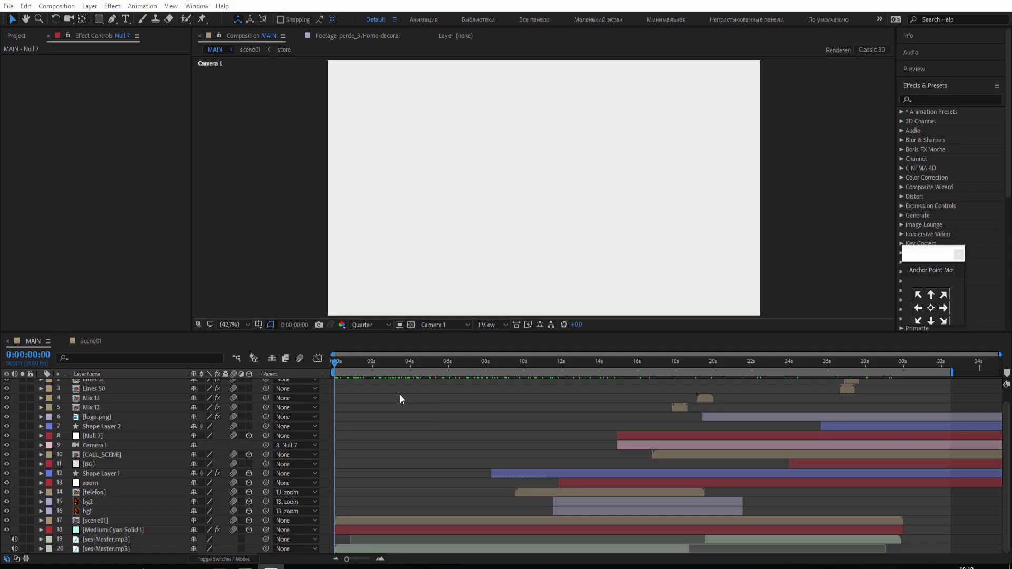
# Set the MAIN composition's preview resolution to Full and scrub to about 0:00:13:02
pyautogui.moveTo(348, 362); pyautogui.dragTo(623, 362)
pyautogui.click(405, 362)
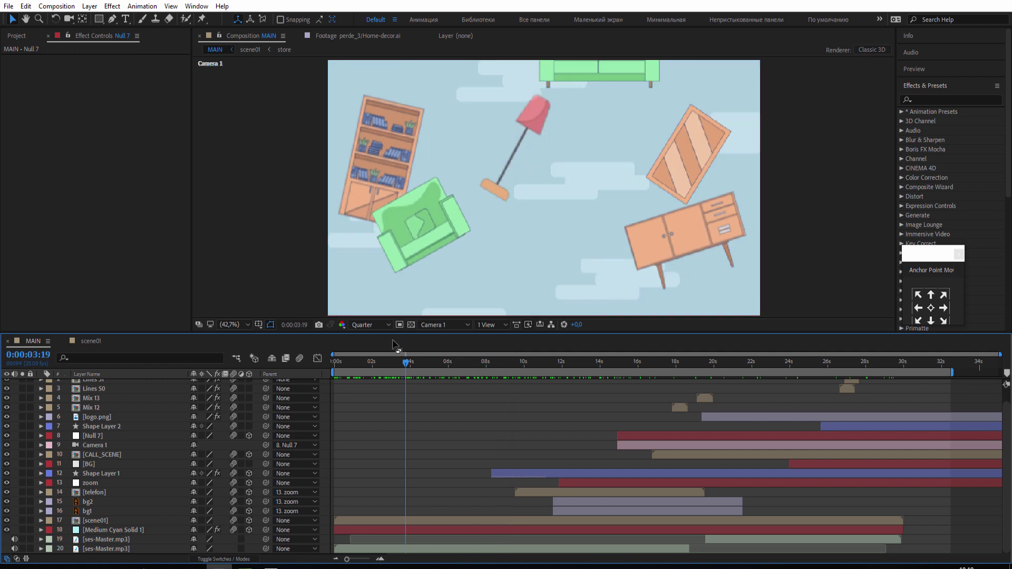
pyautogui.click(371, 325)
pyautogui.click(366, 334)
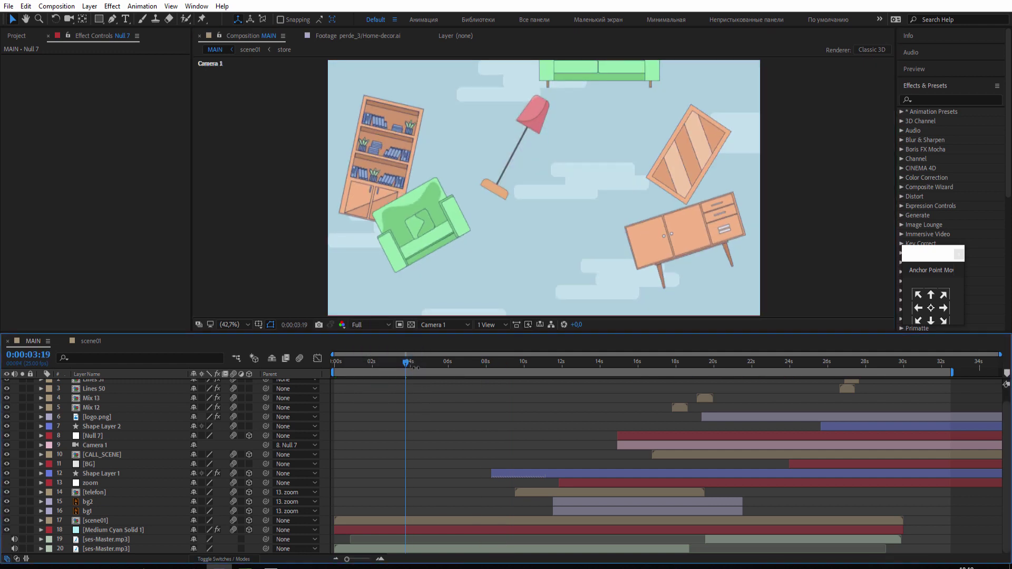
pyautogui.click(424, 362)
pyautogui.moveTo(431, 362); pyautogui.dragTo(583, 364)
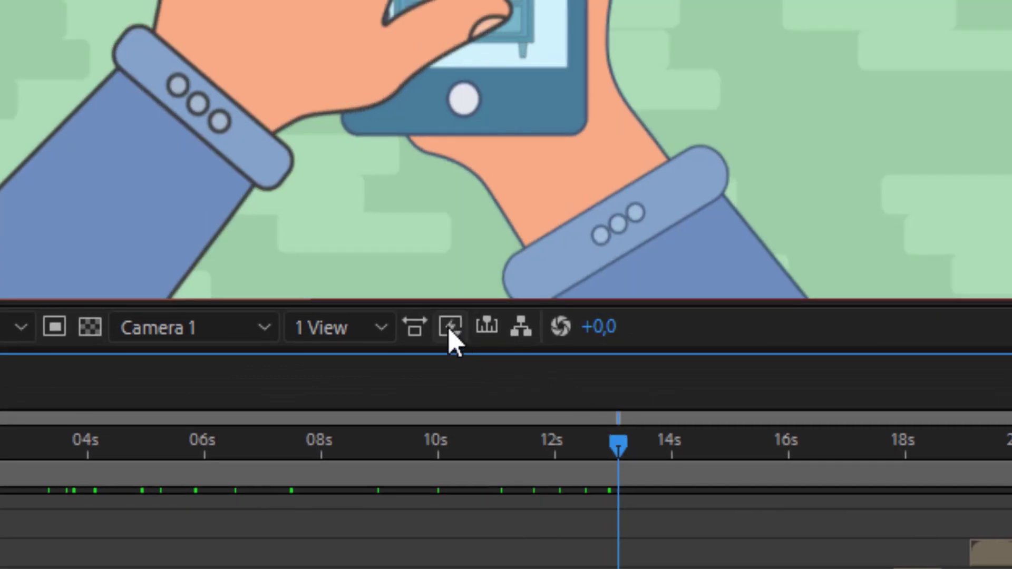
# Set Fast Previews to Adaptive Resolution, scrub the timeline, and set the preview resolution to Quarter
pyautogui.click(450, 328)
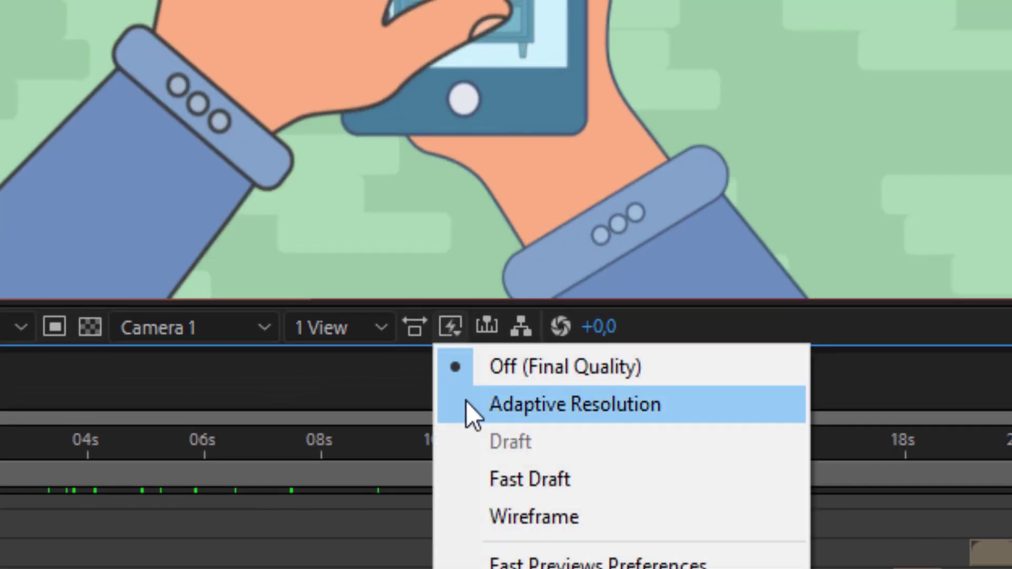
pyautogui.click(720, 411)
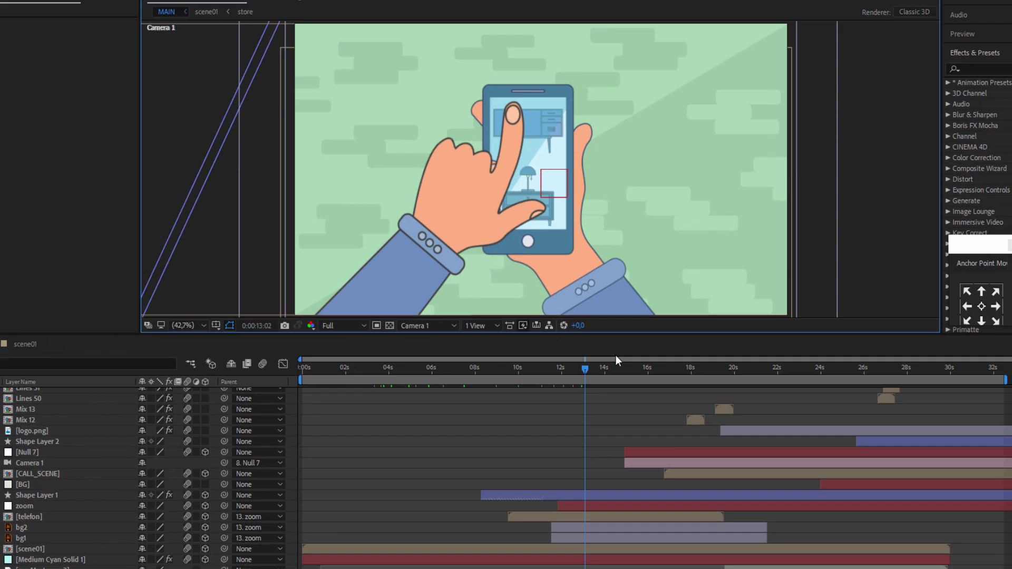
pyautogui.moveTo(548, 365); pyautogui.dragTo(622, 374)
pyautogui.click(371, 325)
pyautogui.click(377, 391)
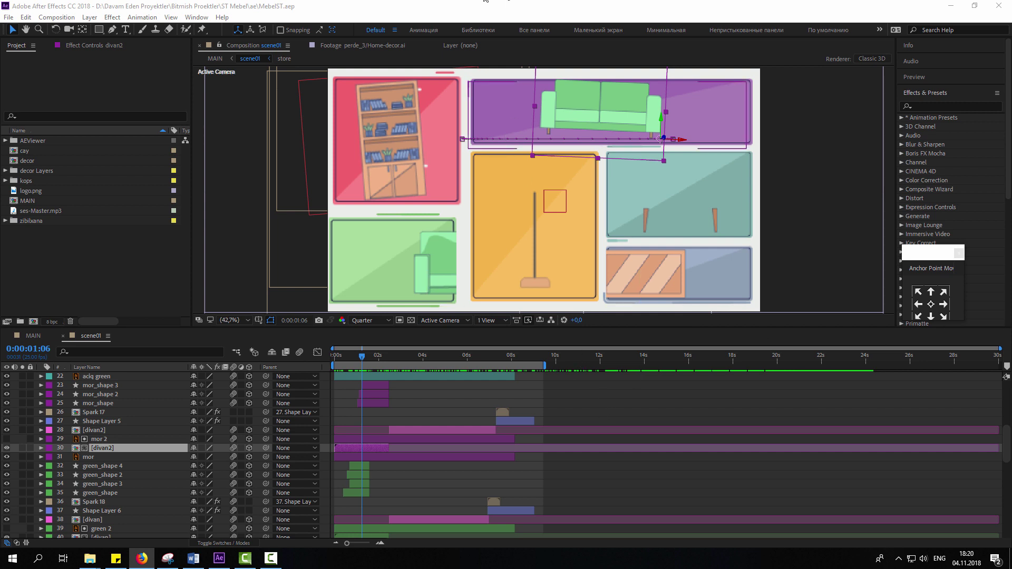
# Solo the mor layer in scene01, scrub back to 0:00:02:19, and turn the solo off
pyautogui.click(412, 430)
pyautogui.moveTo(369, 367); pyautogui.dragTo(448, 375)
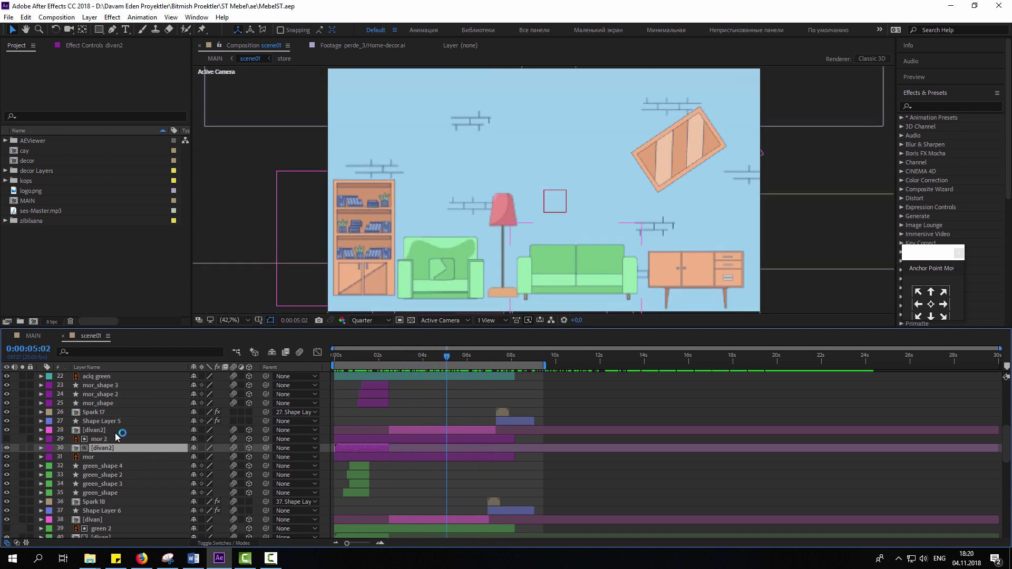
pyautogui.click(99, 459)
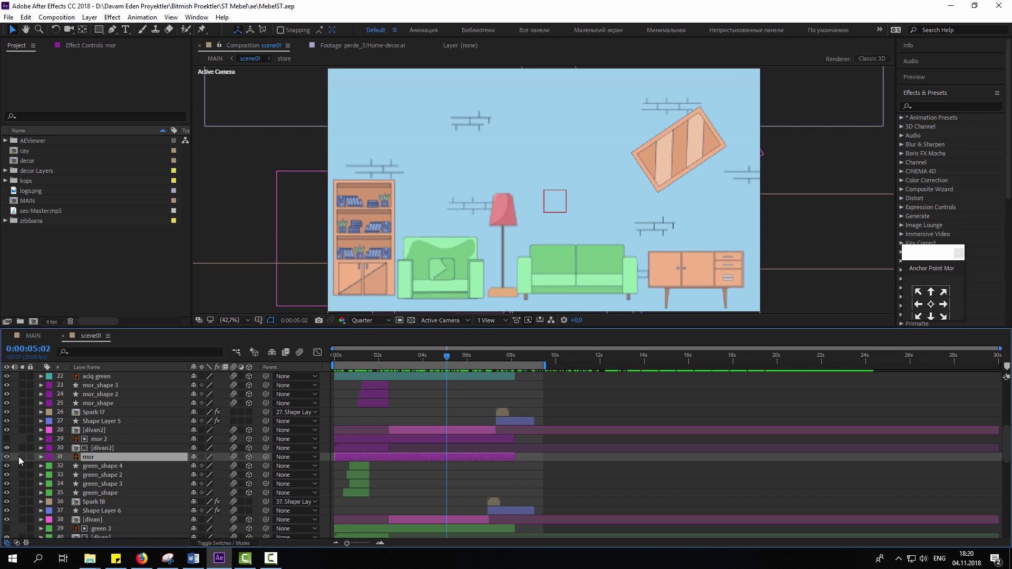
pyautogui.click(22, 457)
pyautogui.moveTo(442, 359); pyautogui.dragTo(396, 358)
pyautogui.click(22, 458)
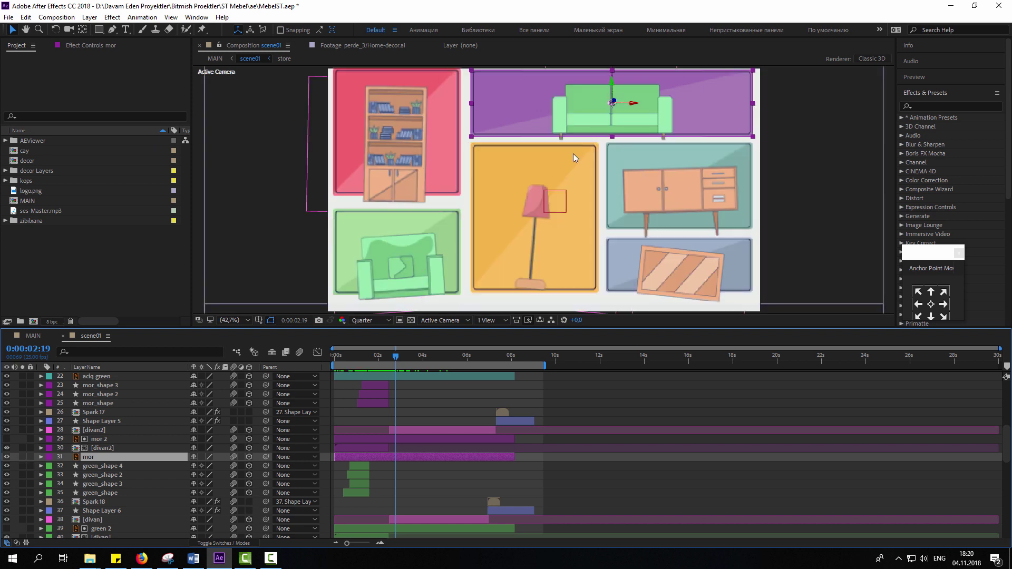
# Reveal the mor layer's source in the project, look through the scene01 Layers folder, and collapse the folder
pyautogui.rightClick(88, 461)
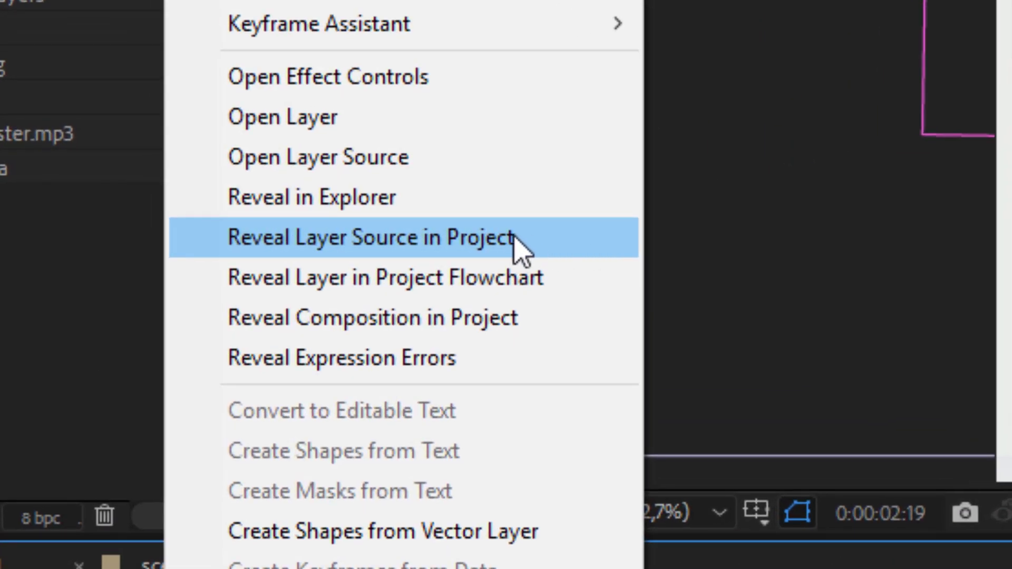
pyautogui.click(271, 239)
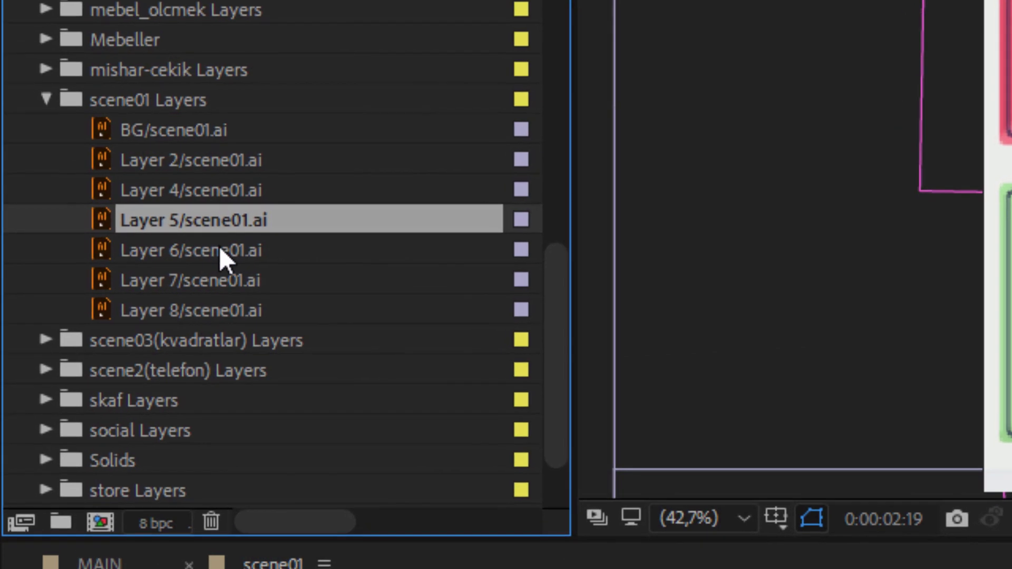
pyautogui.click(136, 104)
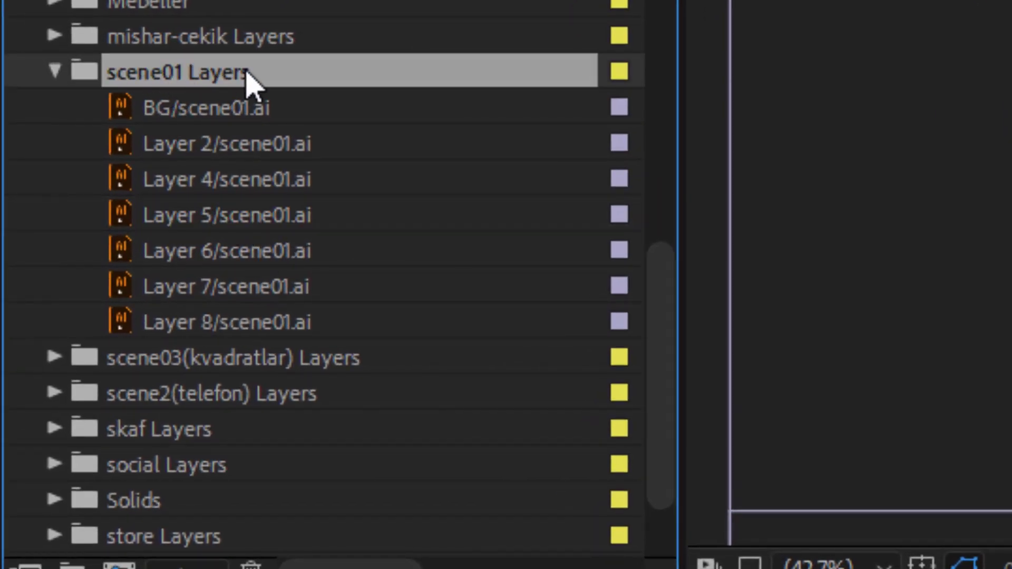
pyautogui.click(255, 255)
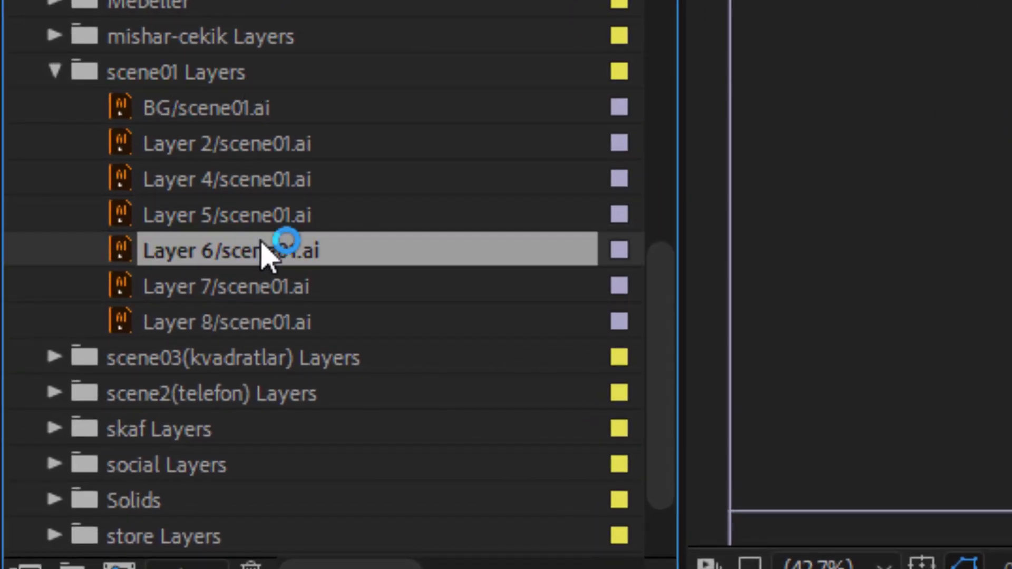
pyautogui.click(282, 227)
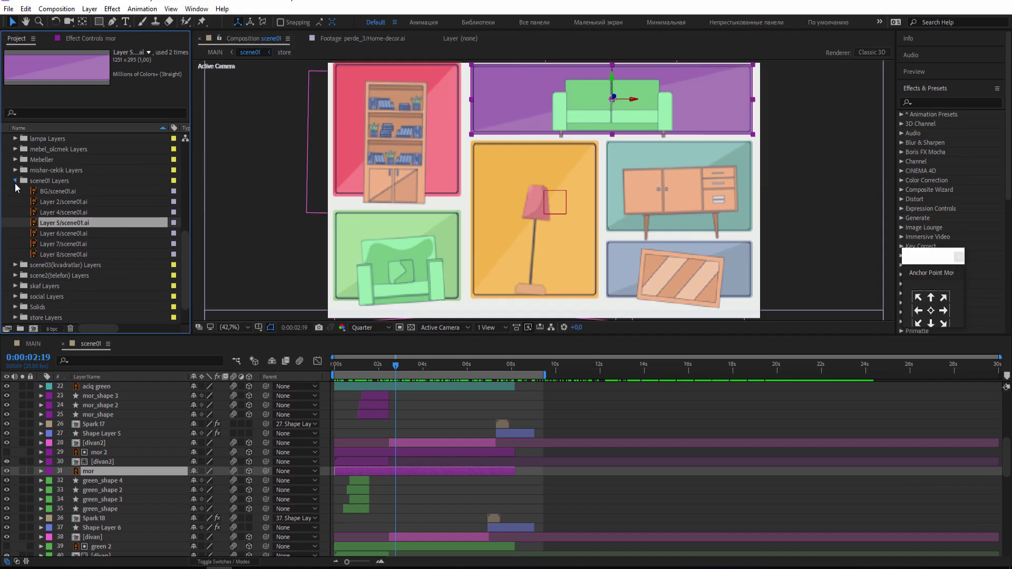
pyautogui.click(15, 183)
# Solo the yellow layer in scene01, scrub the timeline to about 0:00:01:05, and turn the solo off
pyautogui.moveTo(377, 366)
pyautogui.mouseDown()
pyautogui.moveTo(342, 371)
pyautogui.moveTo(390, 376)
pyautogui.mouseUp()
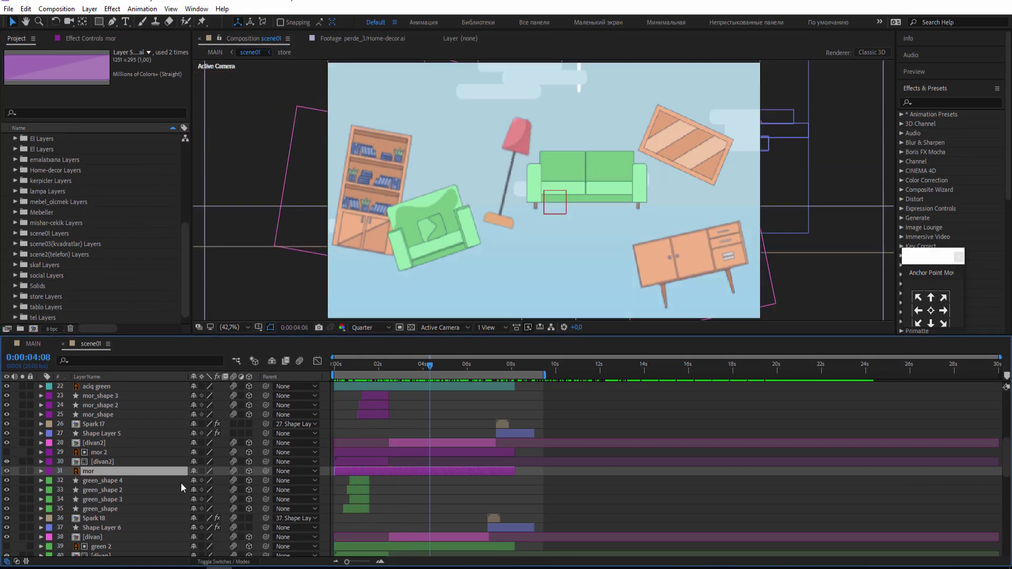
pyautogui.scroll(-4, 139, 498)
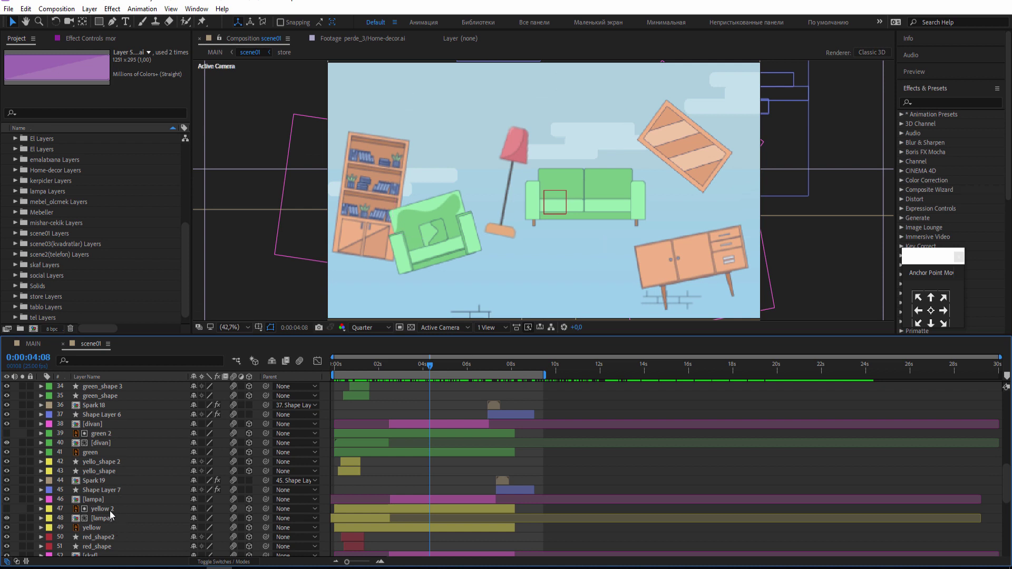
pyautogui.click(100, 528)
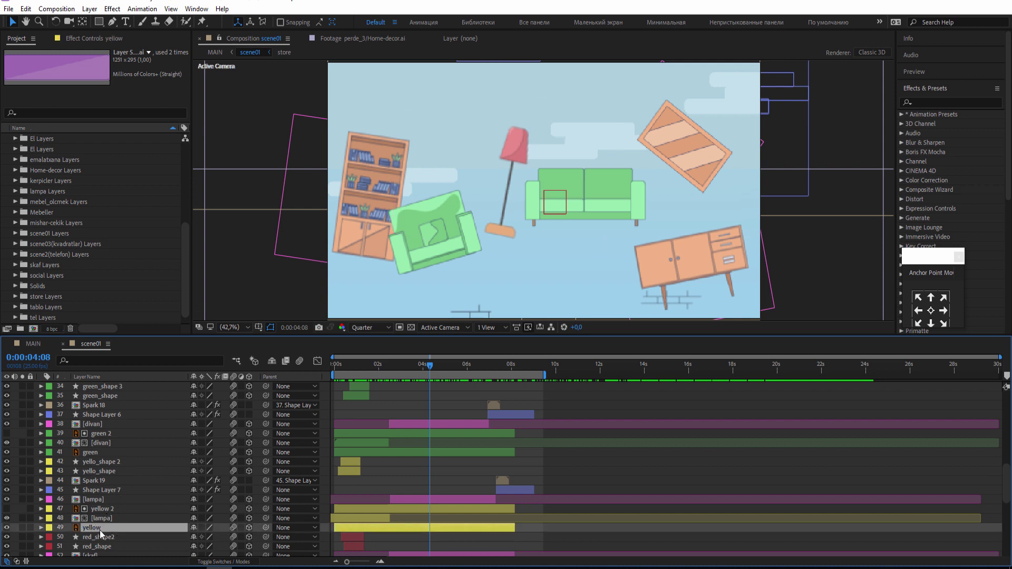
pyautogui.click(22, 527)
pyautogui.moveTo(436, 367); pyautogui.dragTo(469, 365)
pyautogui.moveTo(333, 364); pyautogui.dragTo(360, 367)
pyautogui.click(24, 527)
# Reveal the yellow layer's source file in Explorer and open scene01 in Adobe Illustrator
pyautogui.scroll(-5, 46, 203)
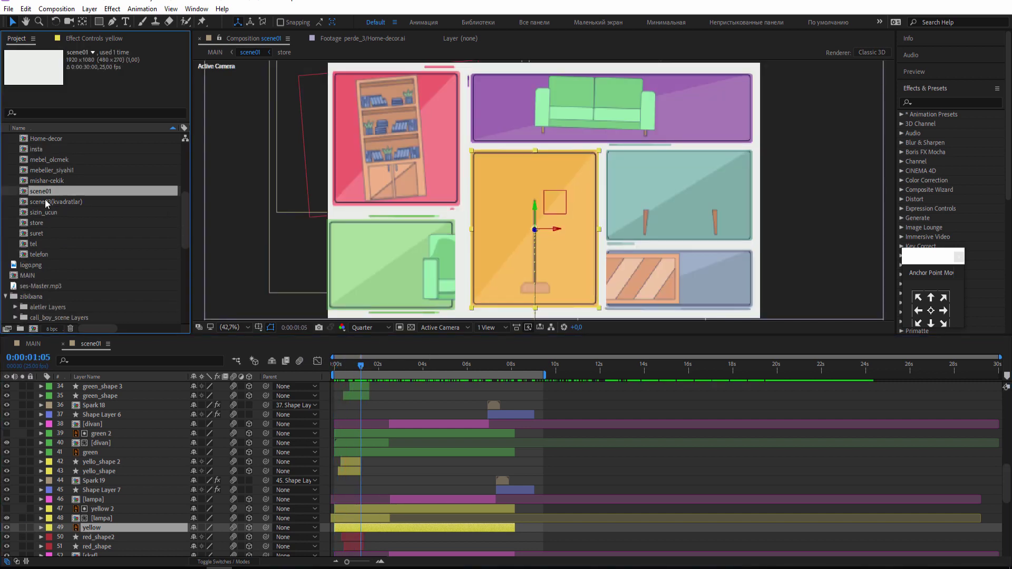
pyautogui.rightClick(120, 524)
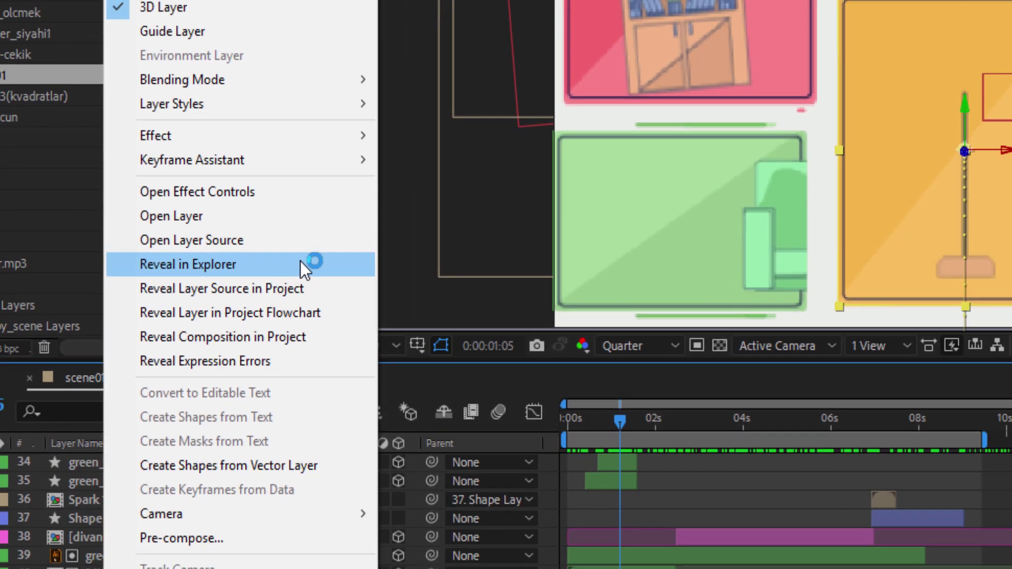
pyautogui.click(297, 256)
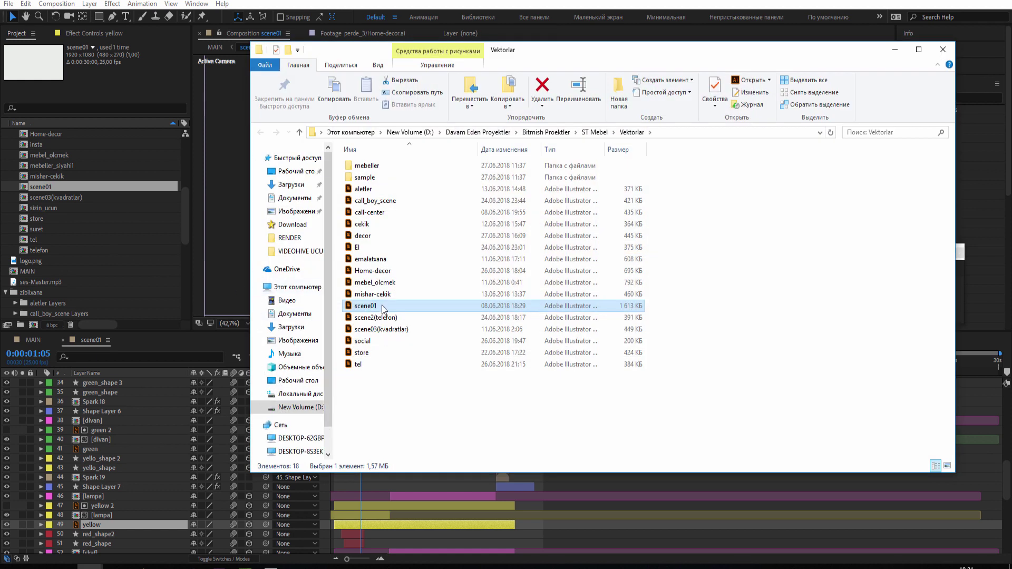
pyautogui.doubleClick(383, 308)
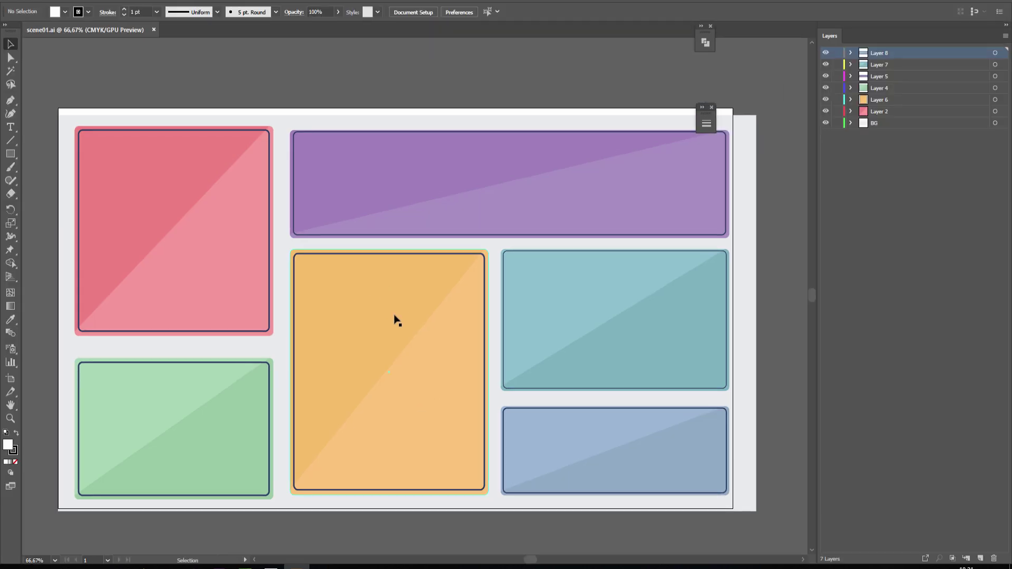
# Select the orange panel on the scene01 artboard and toggle Layer 6's visibility off and on twice to identify its artwork
pyautogui.click(398, 320)
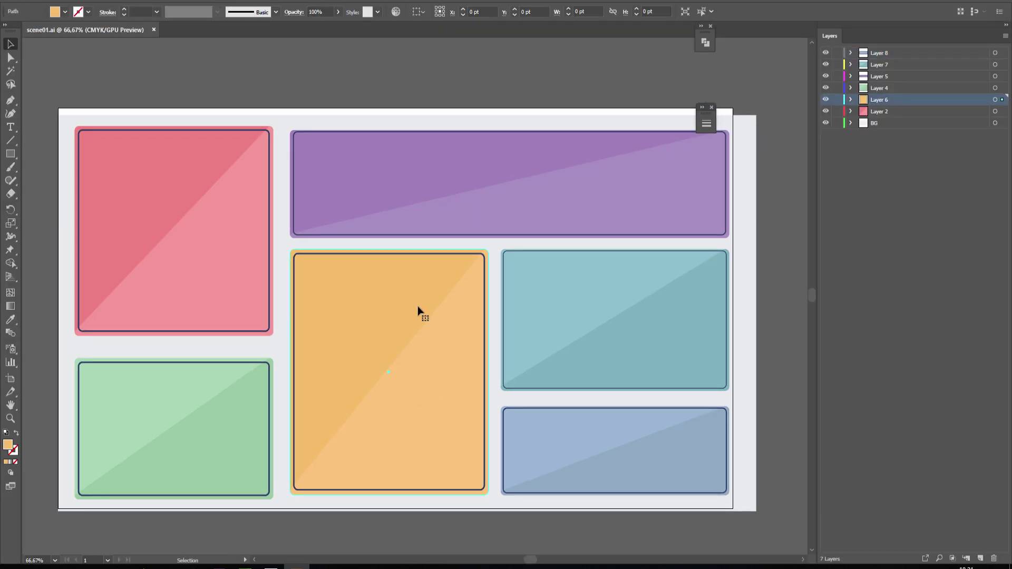
pyautogui.click(825, 99)
pyautogui.click(825, 99)
pyautogui.click(825, 99)
pyautogui.click(825, 99)
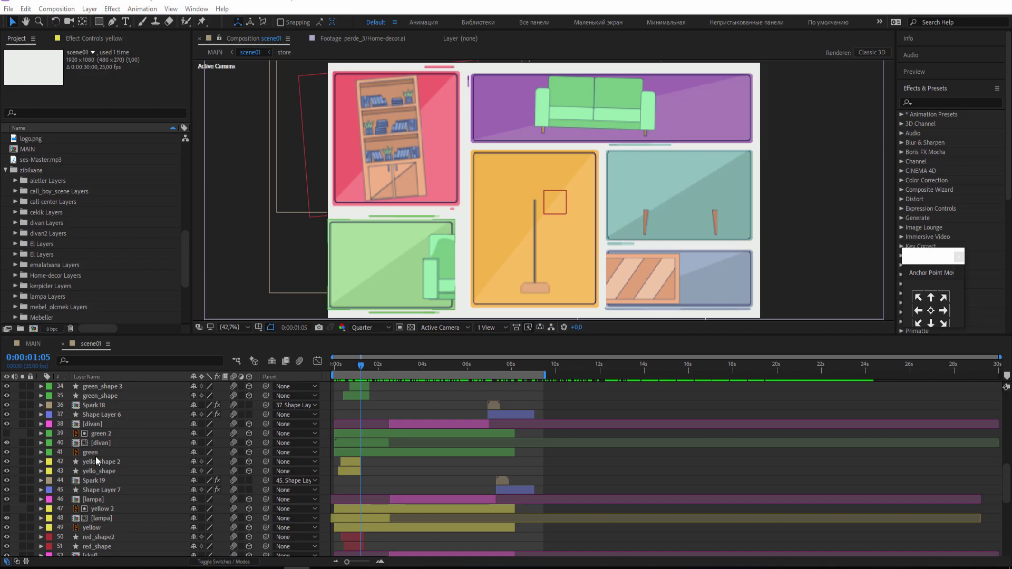
# Switch to After Effects, select the green layer in scene01, and view the hidden Secret page of the preferences without changing any setting
pyautogui.click(96, 456)
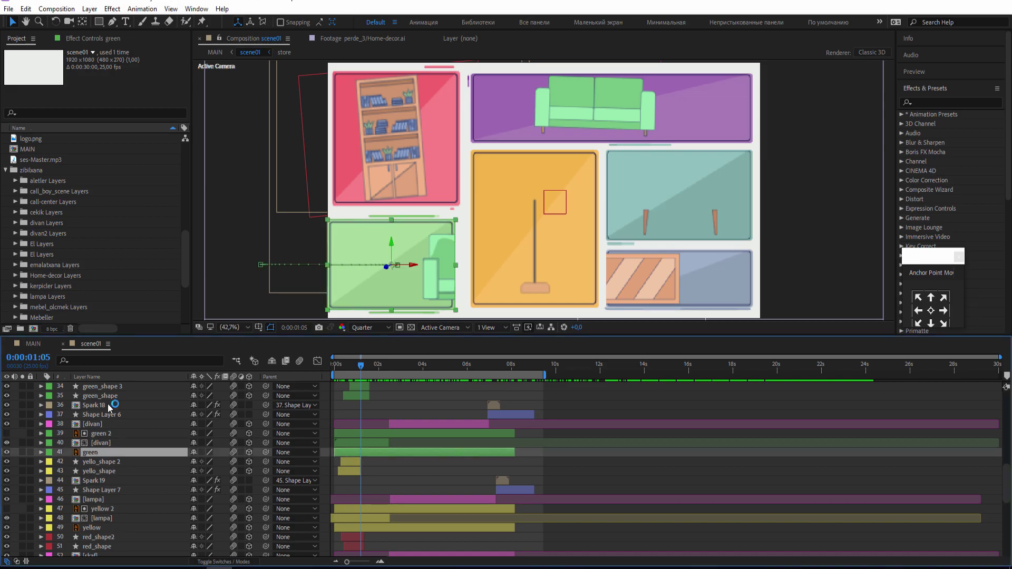
pyautogui.click(25, 9)
pyautogui.moveTo(153, 308)
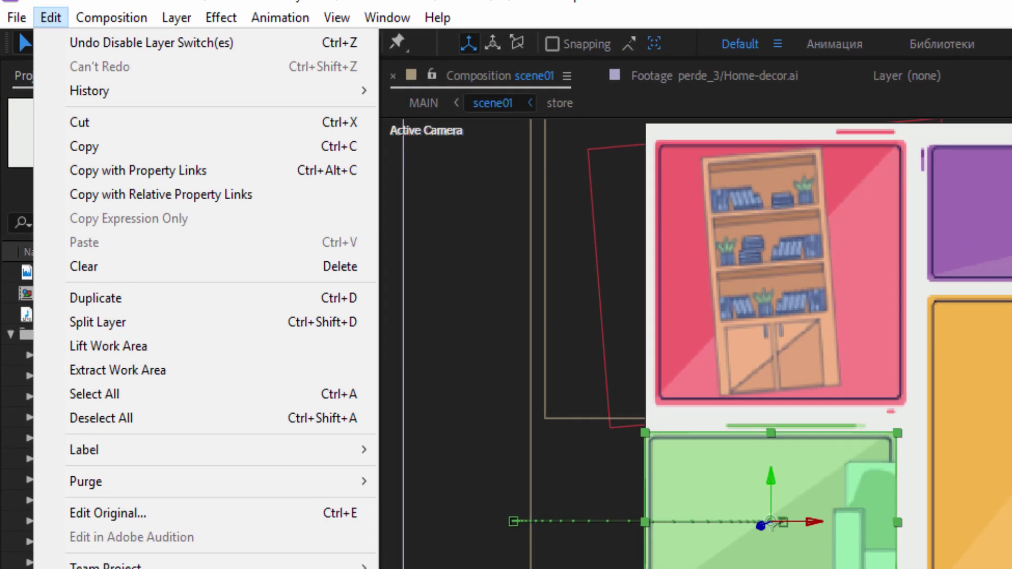
pyautogui.keyDown('ctrl'); pyautogui.keyDown('shift'); pyautogui.click(223, 317); pyautogui.keyUp('shift'); pyautogui.keyUp('ctrl')
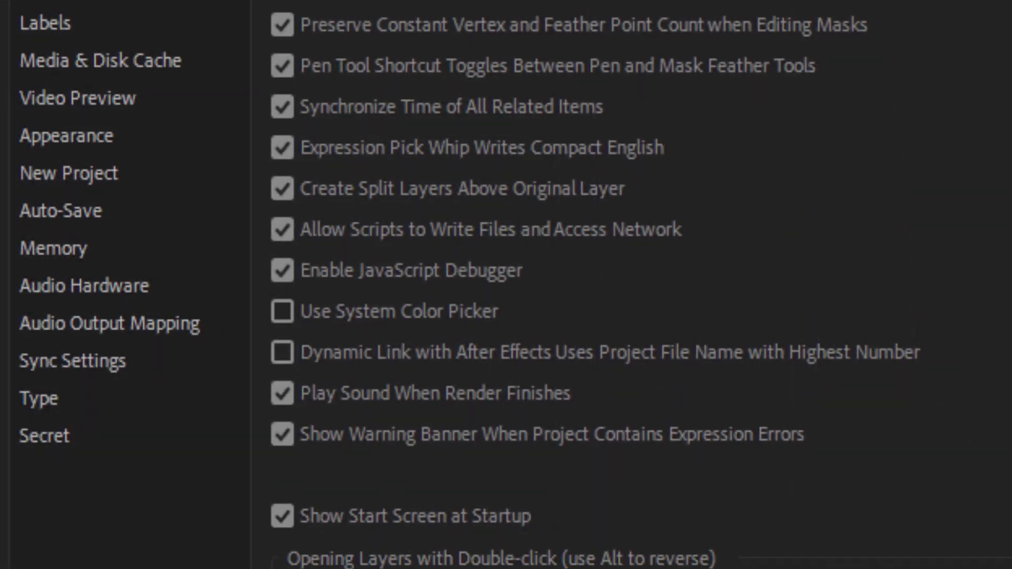
pyautogui.click(167, 342)
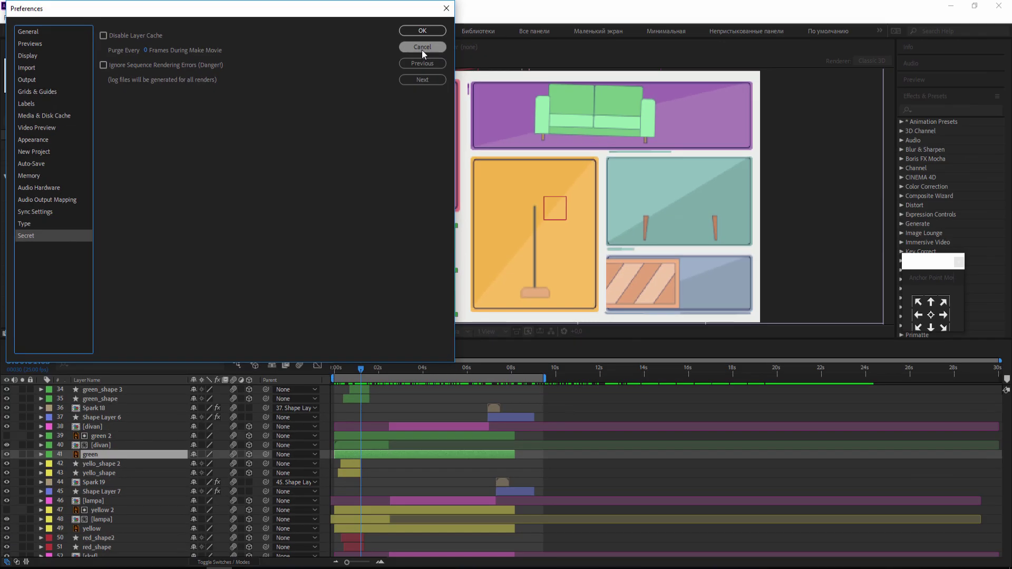
pyautogui.click(909, 73)
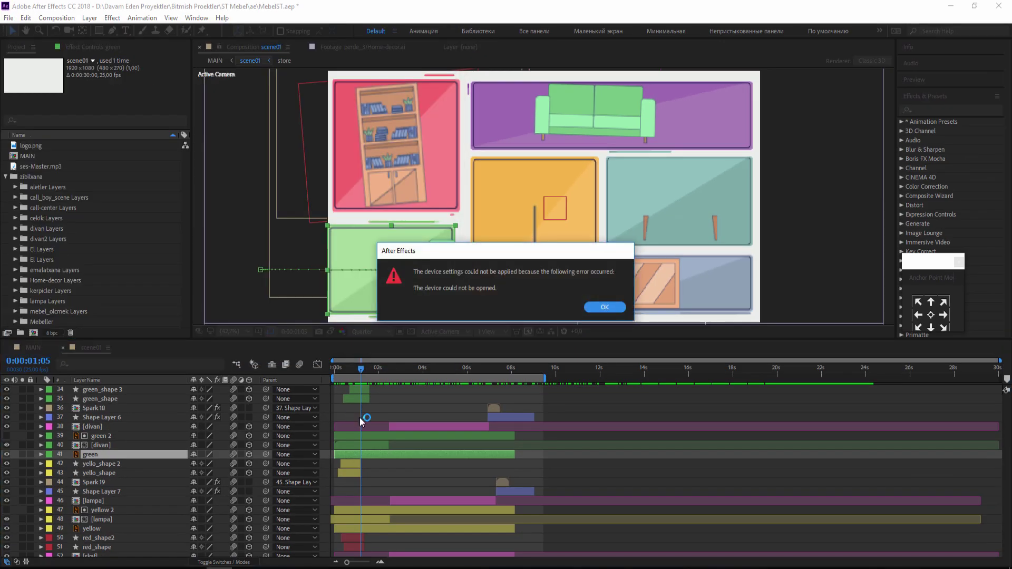
pyautogui.click(600, 307)
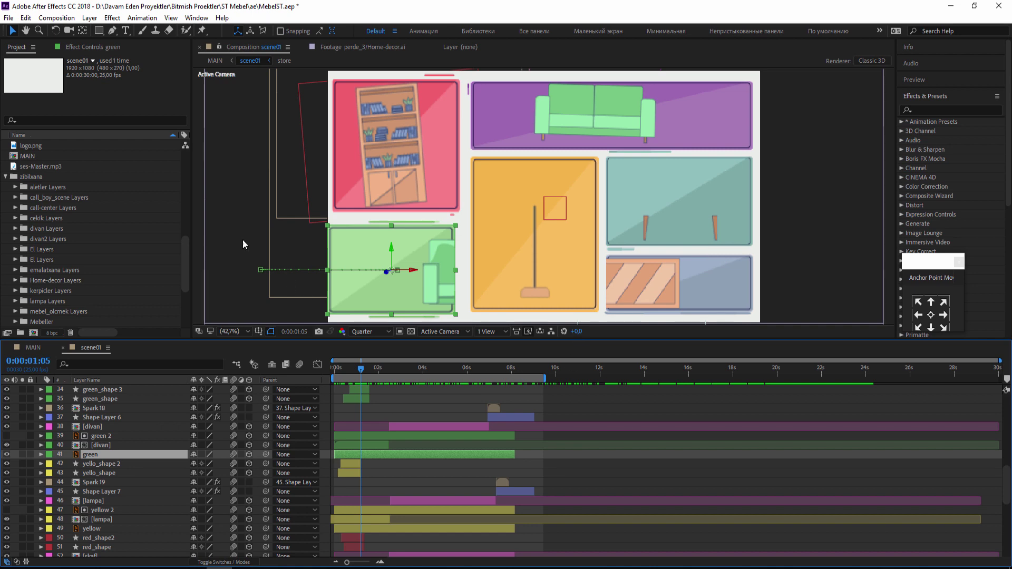